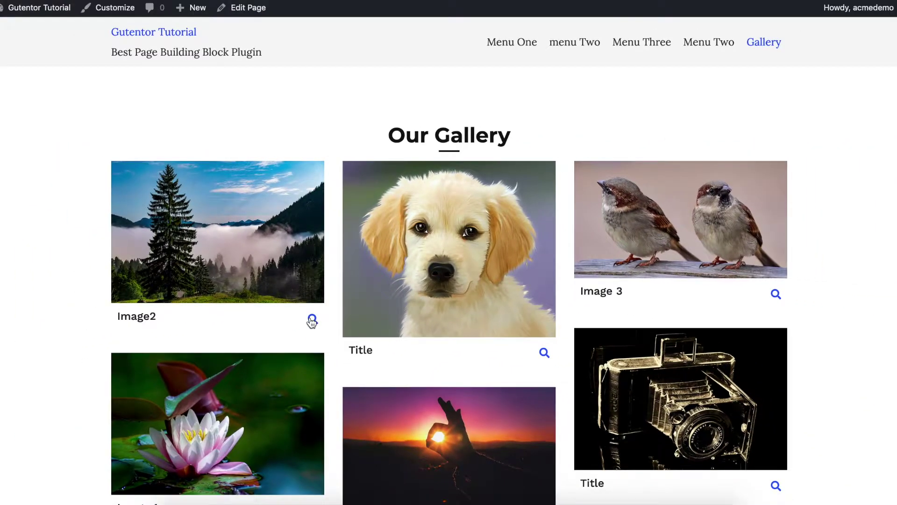
Preview the gallery photos in an enlarged lightbox view, then close it.
{"action": "left_click", "coordinate": [306, 322]}
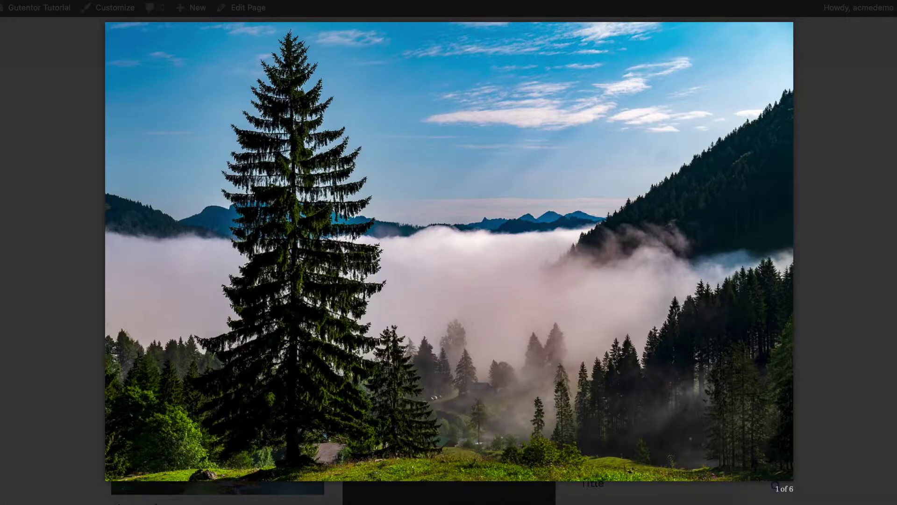
{"action": "key", "text": "Right"}
{"action": "key", "text": "Right"}
{"action": "key", "text": "Right"}
{"action": "key", "text": "Right"}
{"action": "key", "text": "Right"}
{"action": "key", "text": "Right"}
{"action": "key", "text": "Right"}
{"action": "key", "text": "Right"}
{"action": "key", "text": "Escape"}
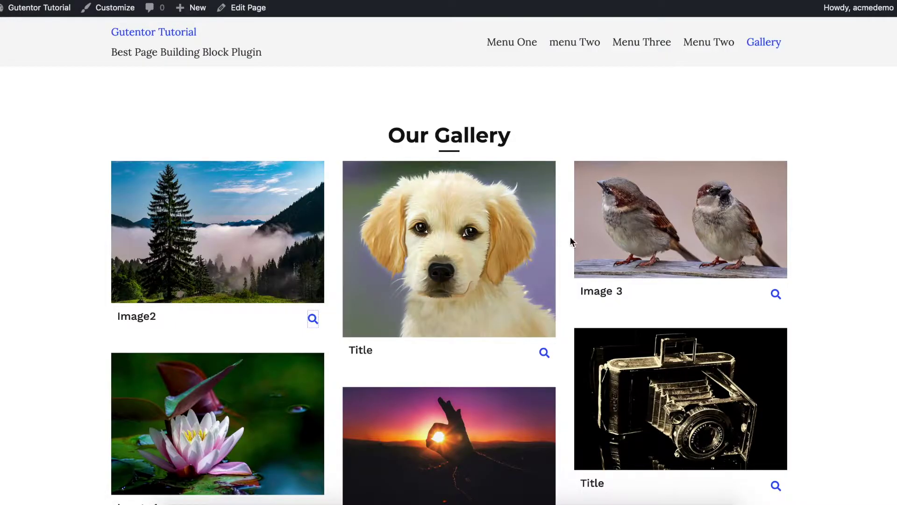
{"action": "scroll", "coordinate": [565, 244], "scroll_direction": "down", "scroll_amount": 3}
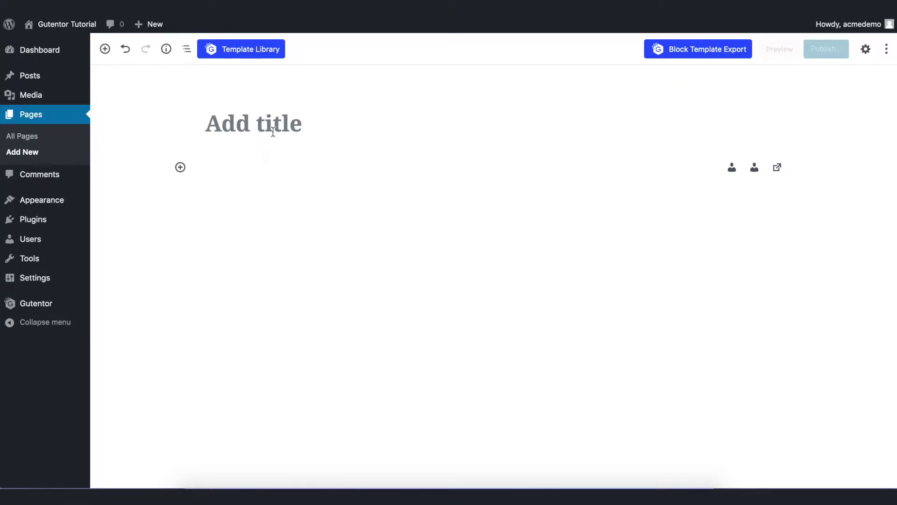
Insert the first template from the Gutentor Template Library's Gallery category.
{"action": "left_click", "coordinate": [266, 50]}
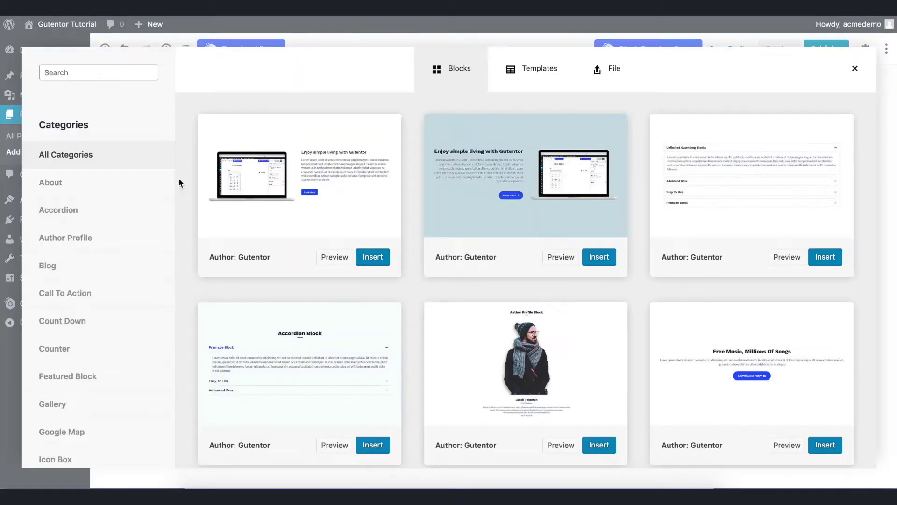
{"action": "scroll", "coordinate": [125, 220], "scroll_direction": "down", "scroll_amount": 5}
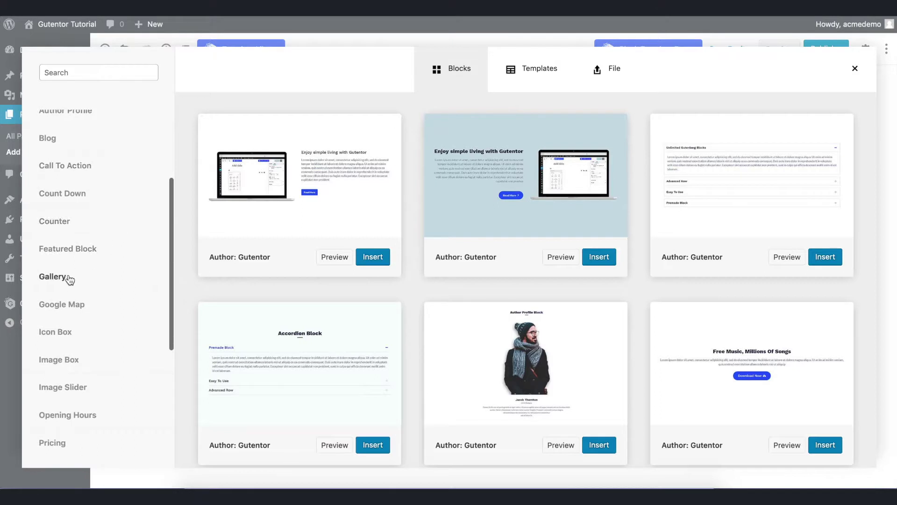
{"action": "left_click", "coordinate": [67, 280]}
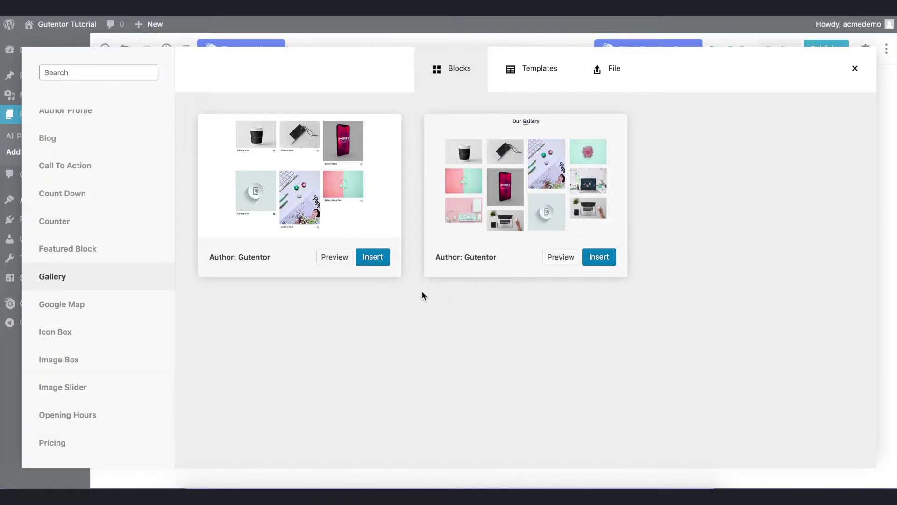
{"action": "left_click", "coordinate": [375, 258]}
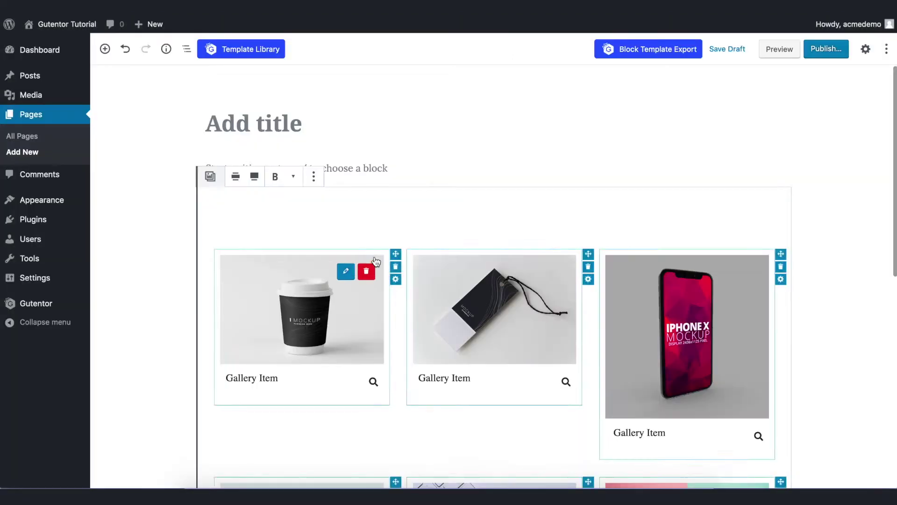
Publish the untitled gallery page.
{"action": "scroll", "coordinate": [475, 262], "scroll_direction": "down", "scroll_amount": 3}
{"action": "scroll", "coordinate": [475, 262], "scroll_direction": "up", "scroll_amount": 3}
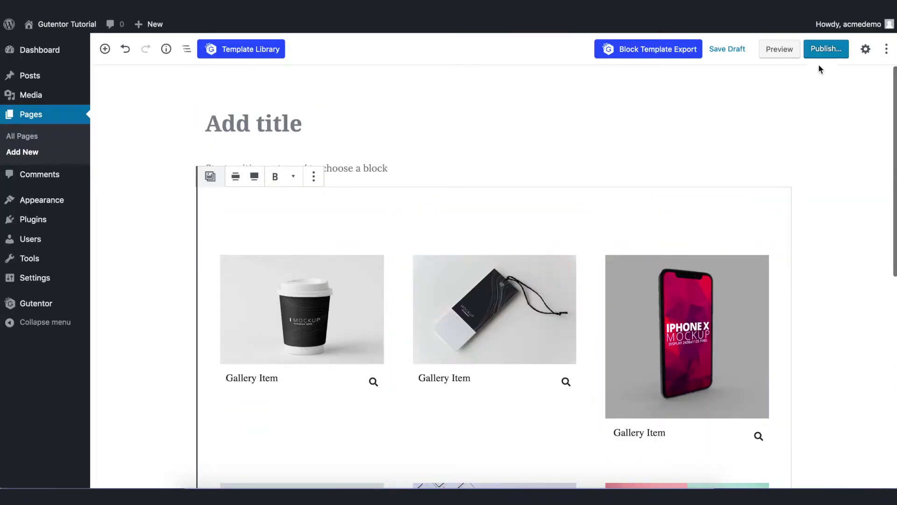
{"action": "left_click", "coordinate": [822, 49]}
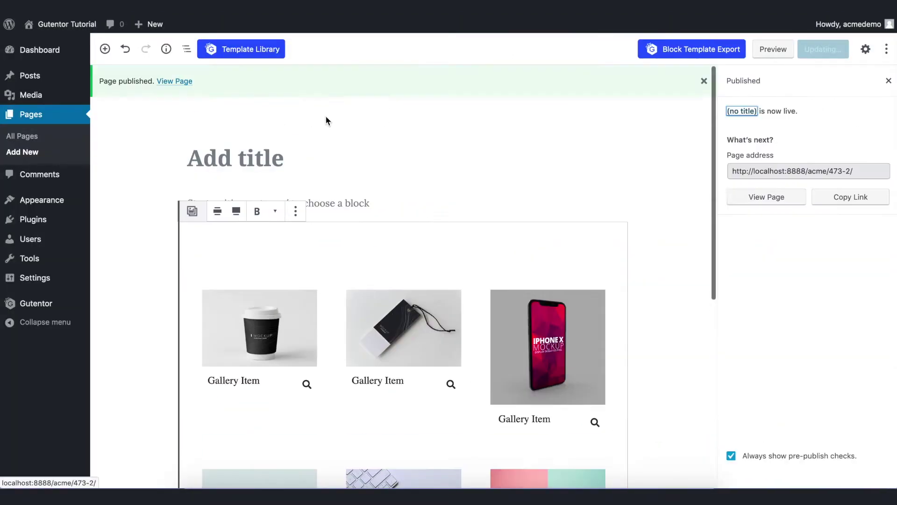
View the published page on the live site and scroll through the gallery.
{"action": "right_click", "coordinate": [178, 81]}
{"action": "left_click", "coordinate": [184, 87]}
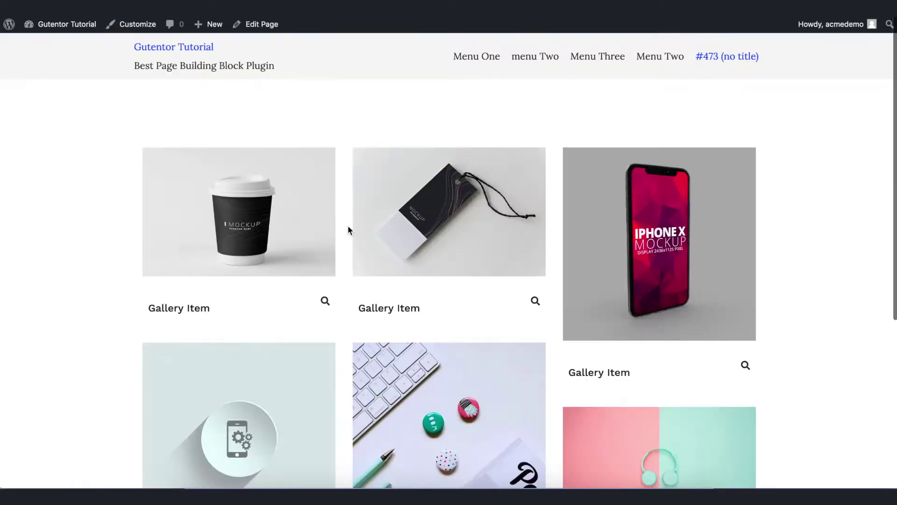
{"action": "scroll", "coordinate": [348, 225], "scroll_direction": "down", "scroll_amount": 5}
{"action": "scroll", "coordinate": [348, 226], "scroll_direction": "up", "scroll_amount": 5}
{"action": "scroll", "coordinate": [348, 225], "scroll_direction": "down", "scroll_amount": 5}
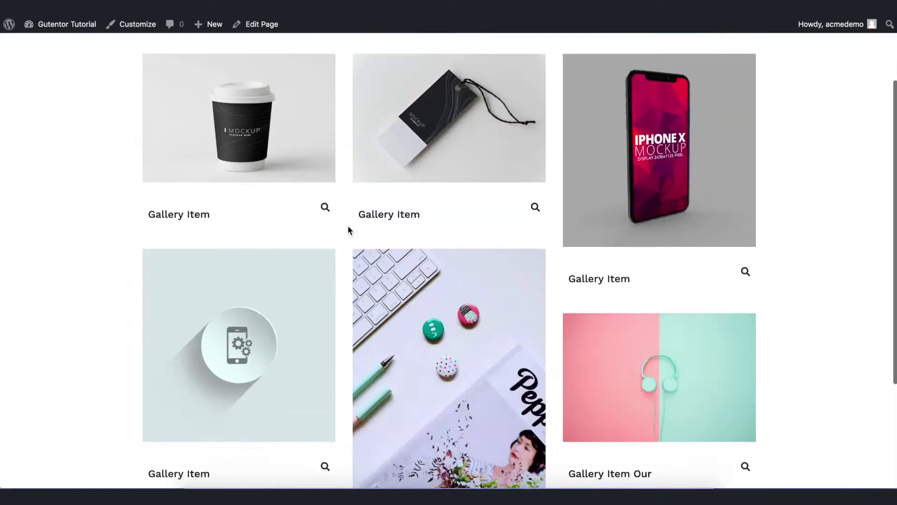
{"action": "scroll", "coordinate": [348, 208], "scroll_direction": "up", "scroll_amount": 2}
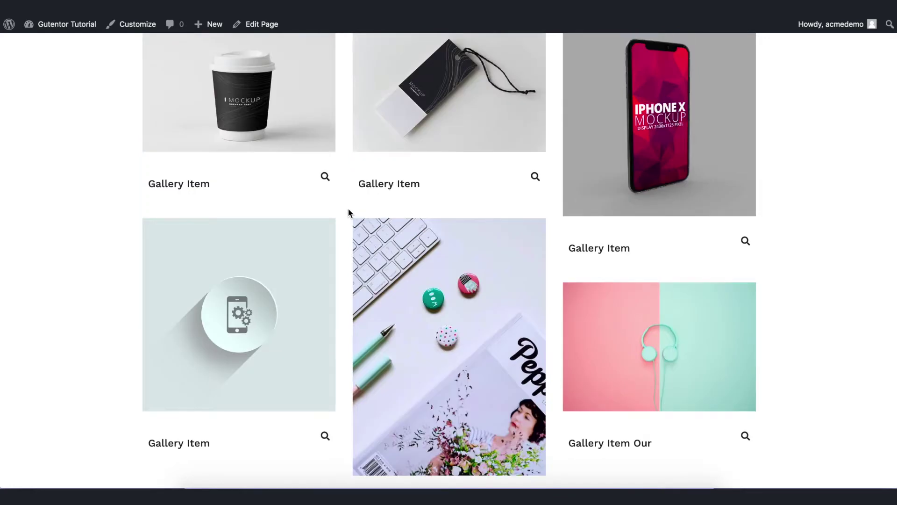
{"action": "scroll", "coordinate": [348, 211], "scroll_direction": "up", "scroll_amount": 3}
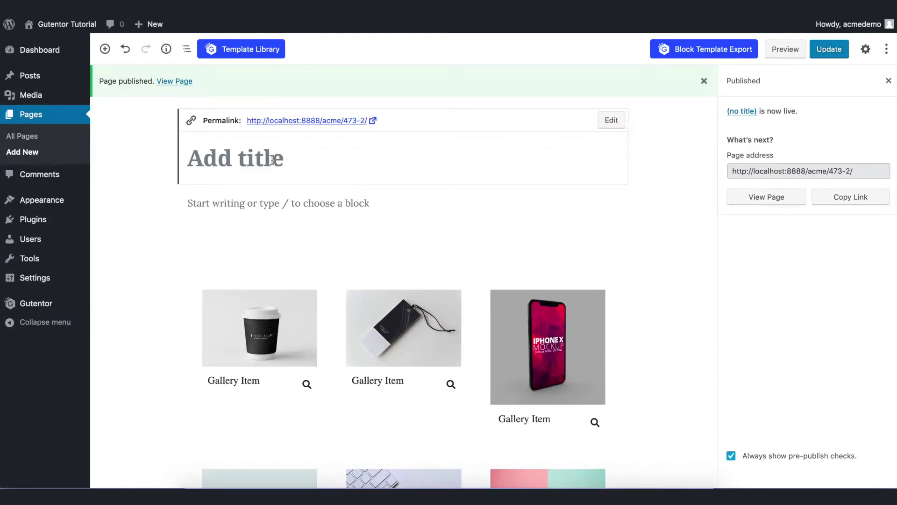
Title the page 'Gallery' and set its page template to Gutentor Full Width.
{"action": "left_click", "coordinate": [272, 159]}
{"action": "type", "text": "Gallery"}
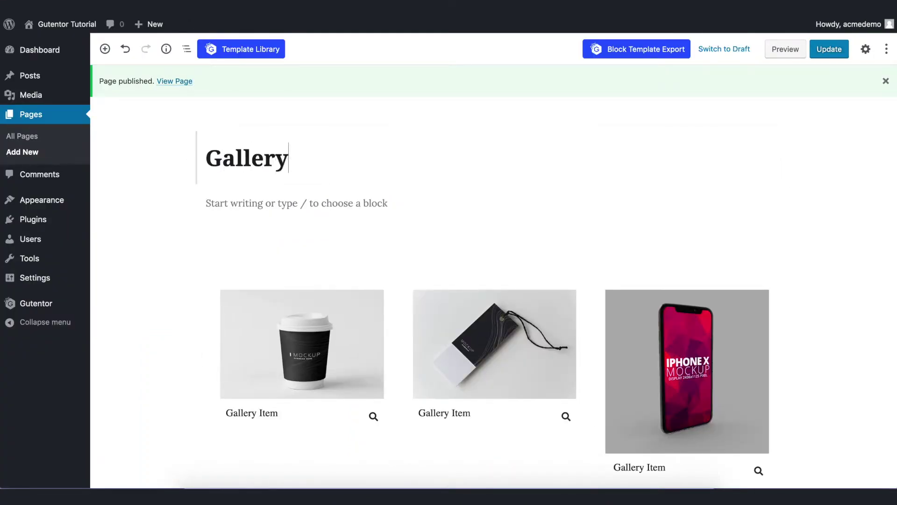
{"action": "left_click", "coordinate": [865, 49]}
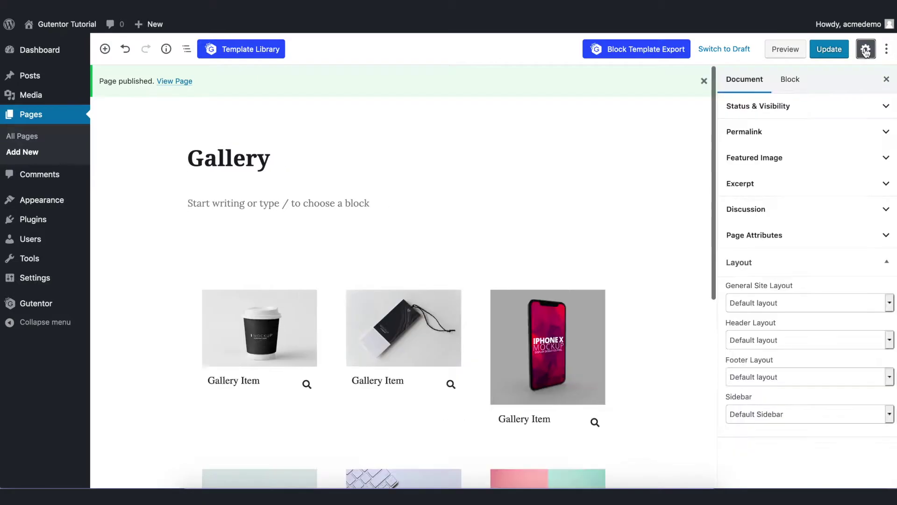
{"action": "left_click", "coordinate": [857, 241]}
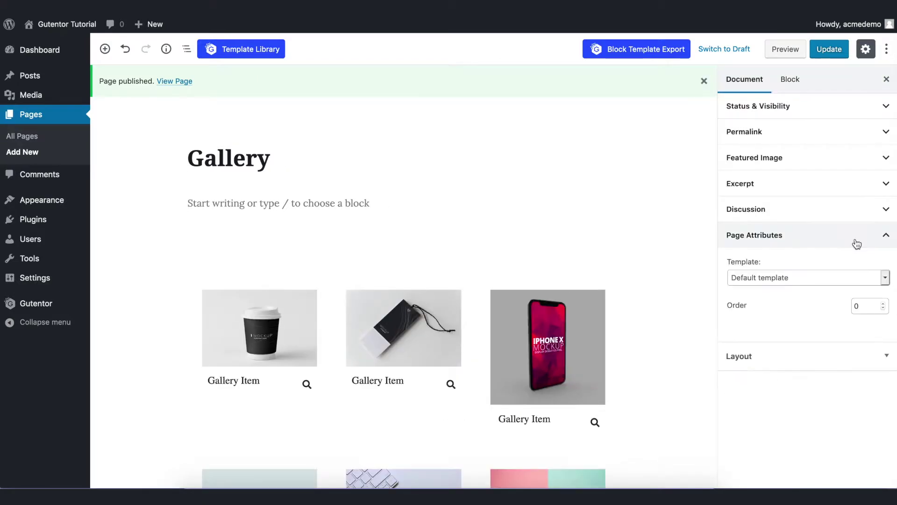
{"action": "left_click", "coordinate": [807, 277]}
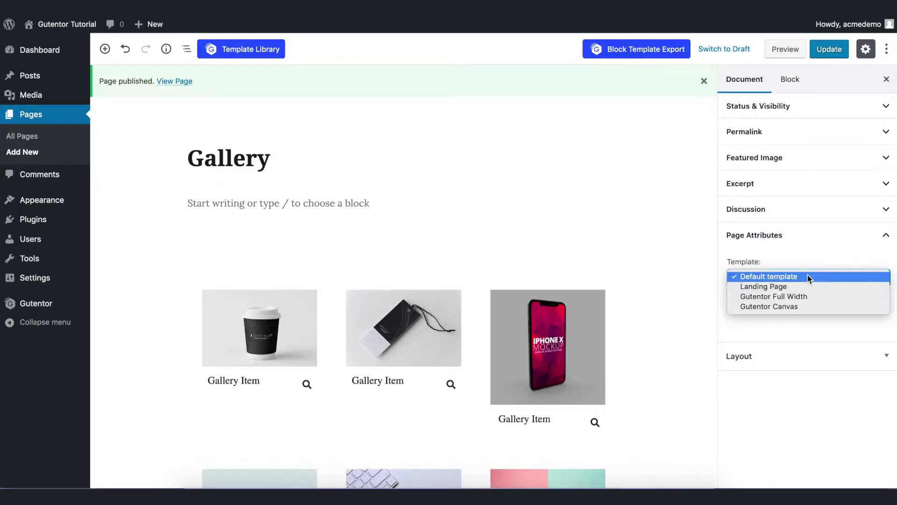
{"action": "left_click", "coordinate": [817, 300]}
Save the page update.
{"action": "left_click", "coordinate": [830, 50]}
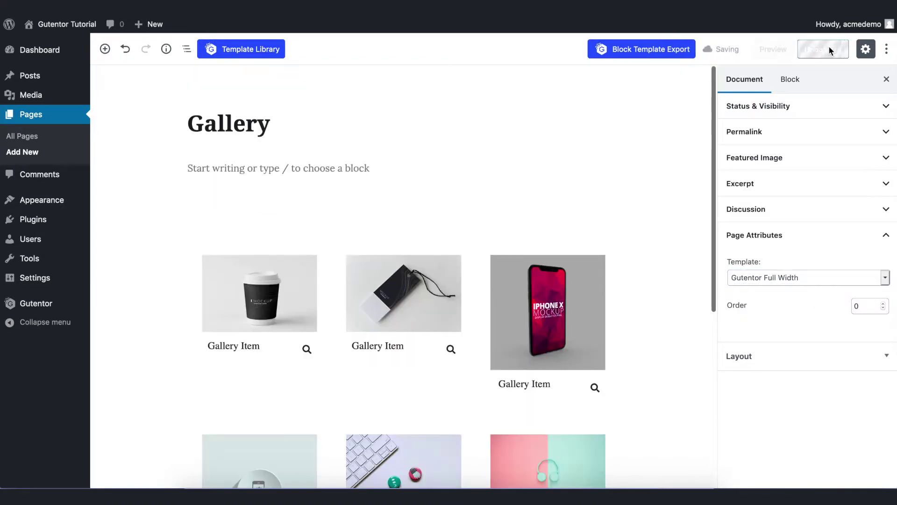
{"action": "scroll", "coordinate": [504, 206], "scroll_direction": "down", "scroll_amount": 3}
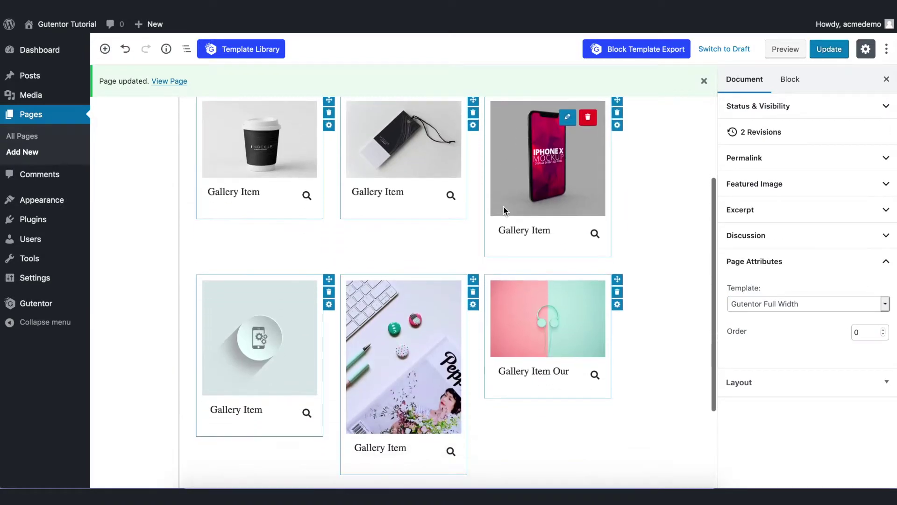
{"action": "scroll", "coordinate": [472, 257], "scroll_direction": "up", "scroll_amount": 1}
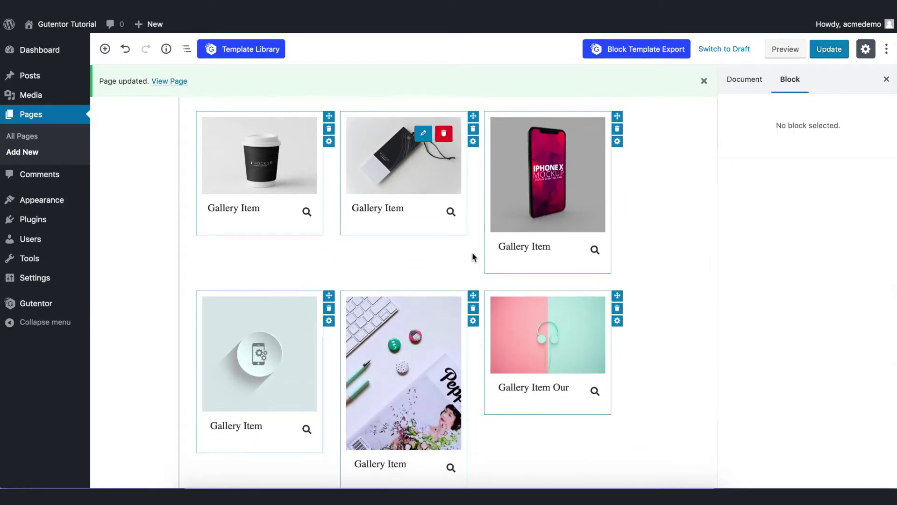
Upload six new image files through the media library.
{"action": "left_click", "coordinate": [348, 139]}
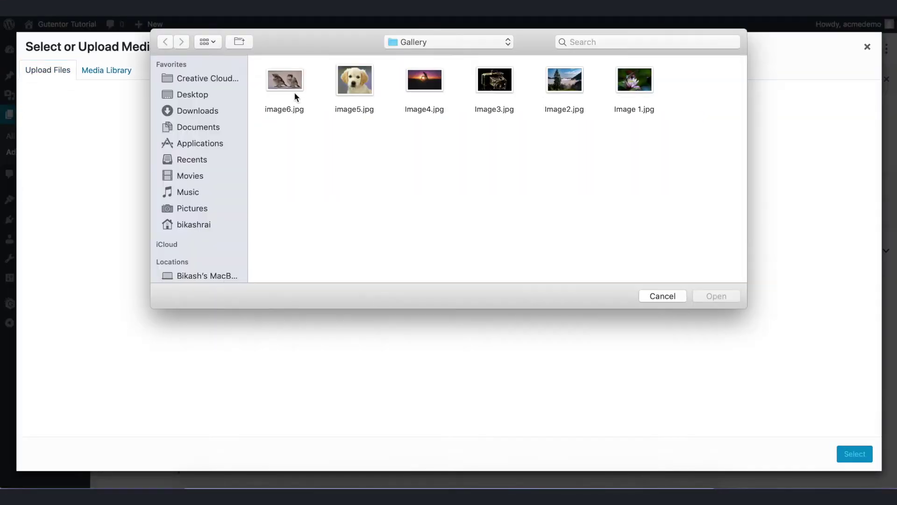
{"action": "key", "text": "super+a"}
{"action": "left_click", "coordinate": [714, 298]}
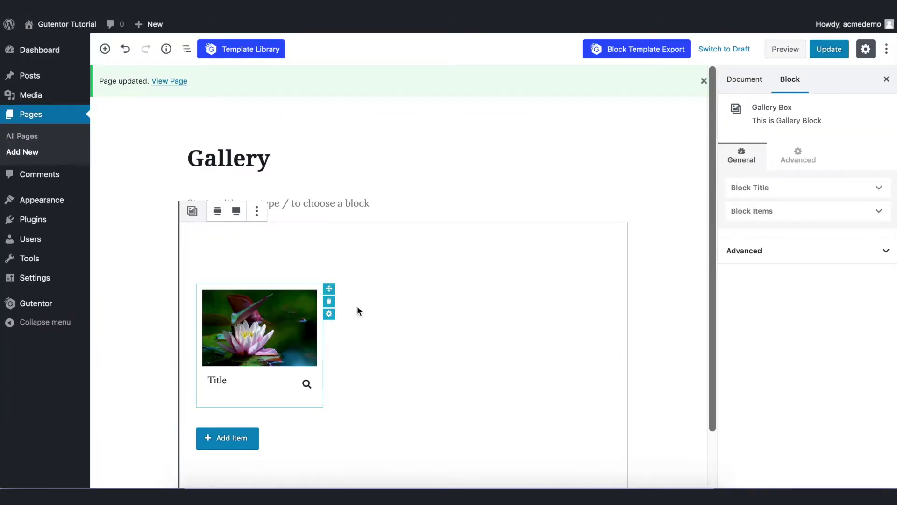
{"action": "scroll", "coordinate": [257, 363], "scroll_direction": "down", "scroll_amount": 2}
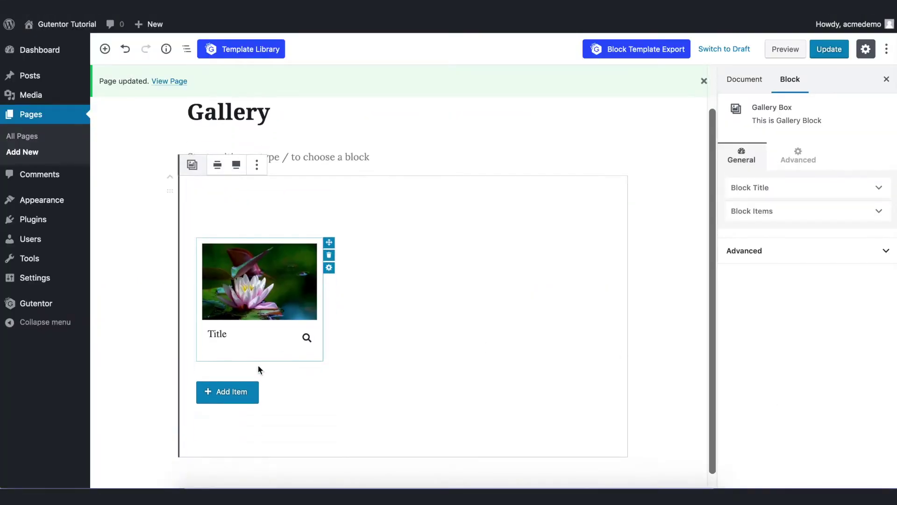
Add gallery items with the tree, camera, sunset, puppy and sparrow photos.
{"action": "left_click", "coordinate": [244, 390]}
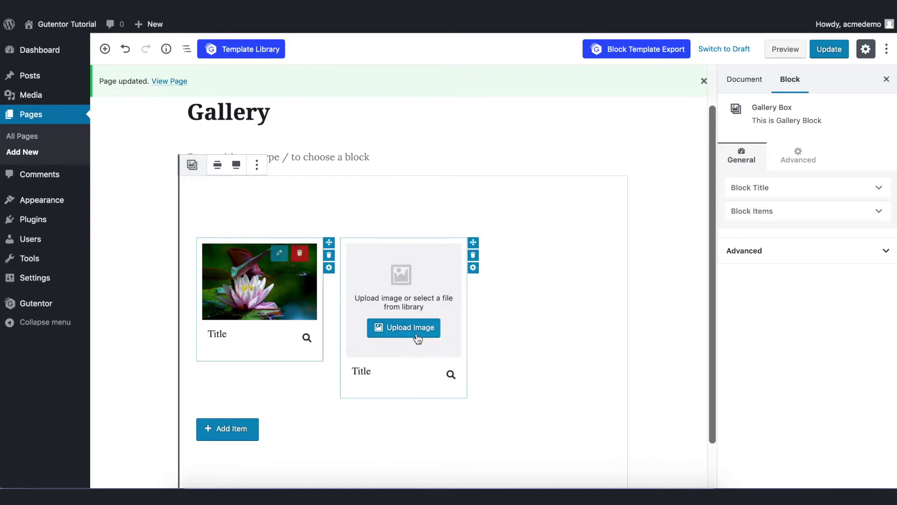
{"action": "left_click", "coordinate": [416, 333]}
{"action": "left_click", "coordinate": [169, 142]}
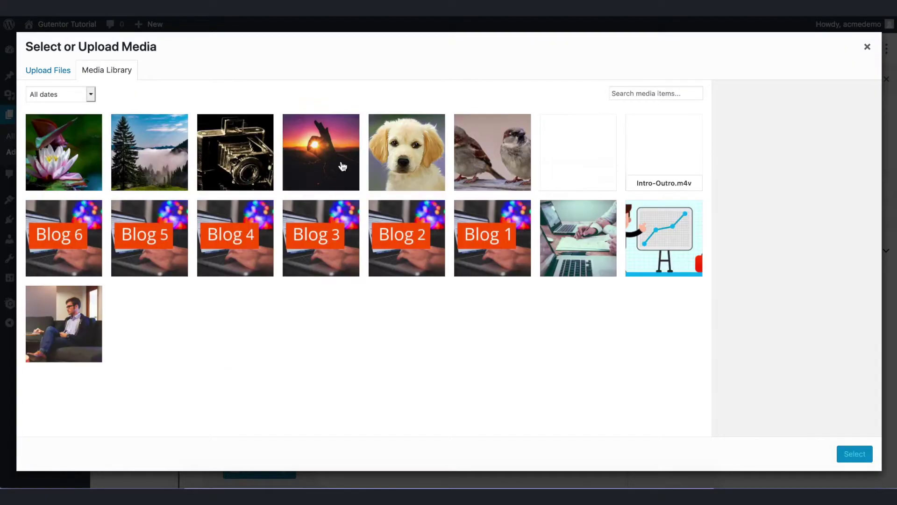
{"action": "left_click", "coordinate": [340, 167]}
{"action": "left_click", "coordinate": [855, 454]}
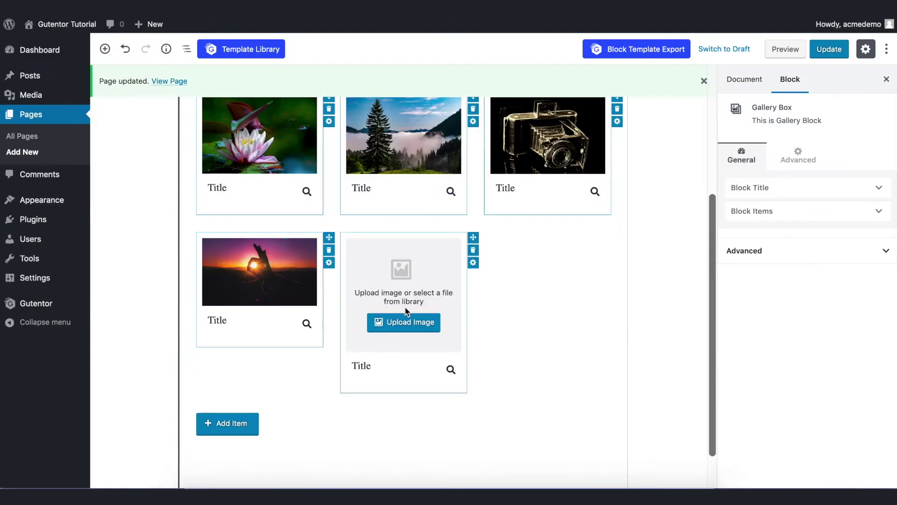
{"action": "left_click", "coordinate": [855, 453]}
{"action": "left_click", "coordinate": [493, 151]}
{"action": "left_click", "coordinate": [855, 453]}
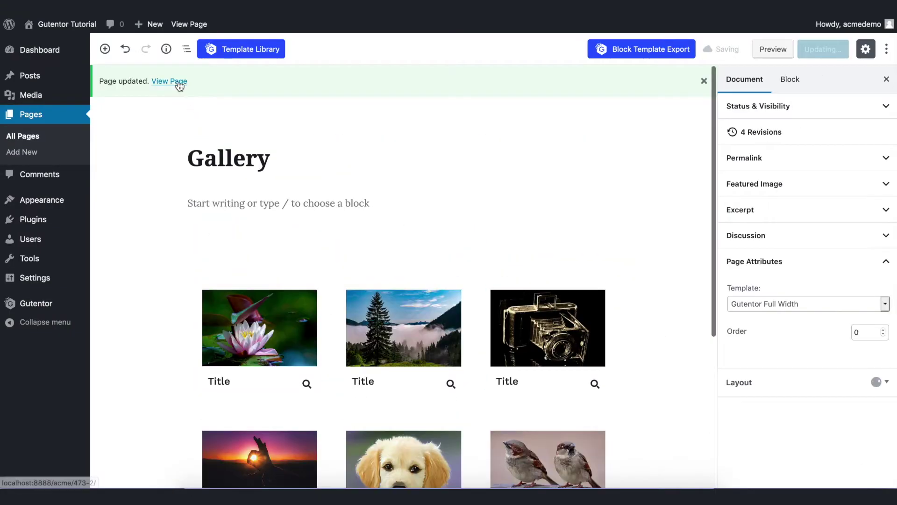
{"action": "right_click", "coordinate": [175, 81]}
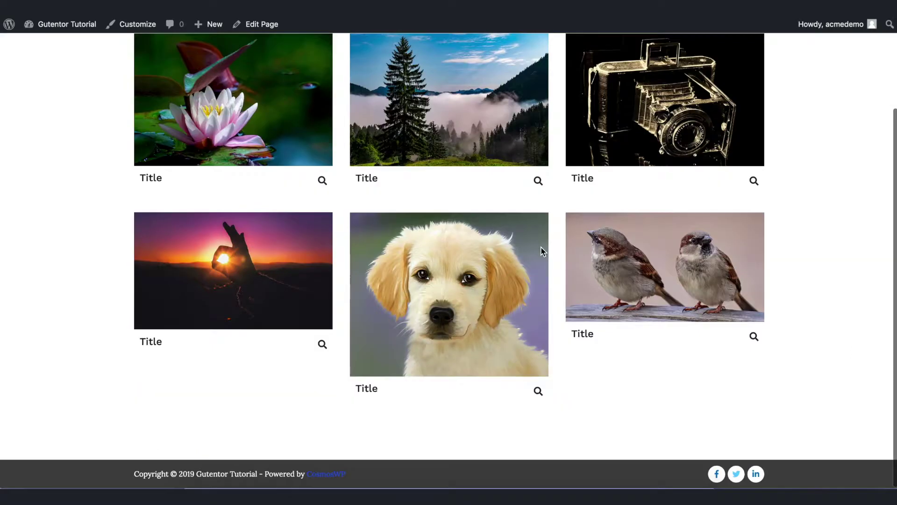
{"action": "scroll", "coordinate": [541, 251], "scroll_direction": "up", "scroll_amount": 3}
{"action": "scroll", "coordinate": [541, 250], "scroll_direction": "down", "scroll_amount": 3}
{"action": "scroll", "coordinate": [541, 250], "scroll_direction": "up", "scroll_amount": 3}
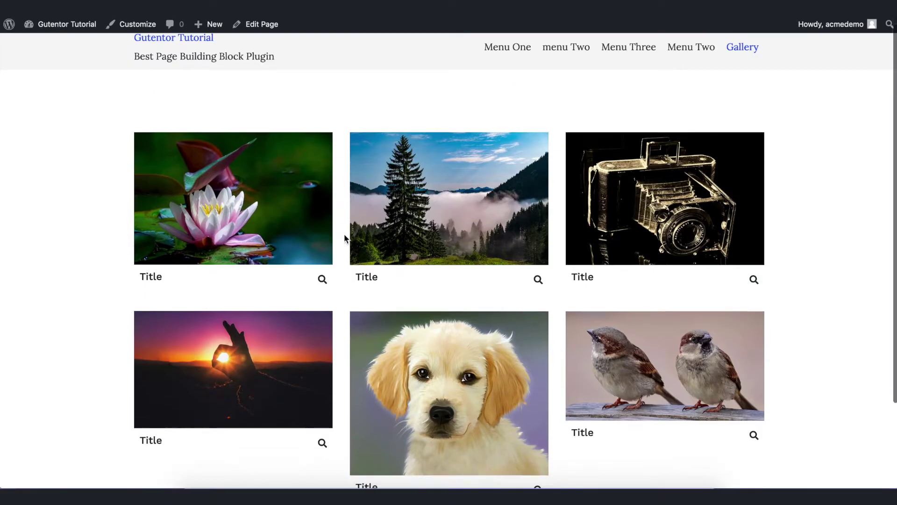
{"action": "left_click", "coordinate": [323, 279]}
{"action": "left_click", "coordinate": [872, 252]}
{"action": "left_click", "coordinate": [873, 253]}
{"action": "left_click", "coordinate": [873, 253]}
{"action": "left_click", "coordinate": [873, 253]}
{"action": "left_click", "coordinate": [873, 252]}
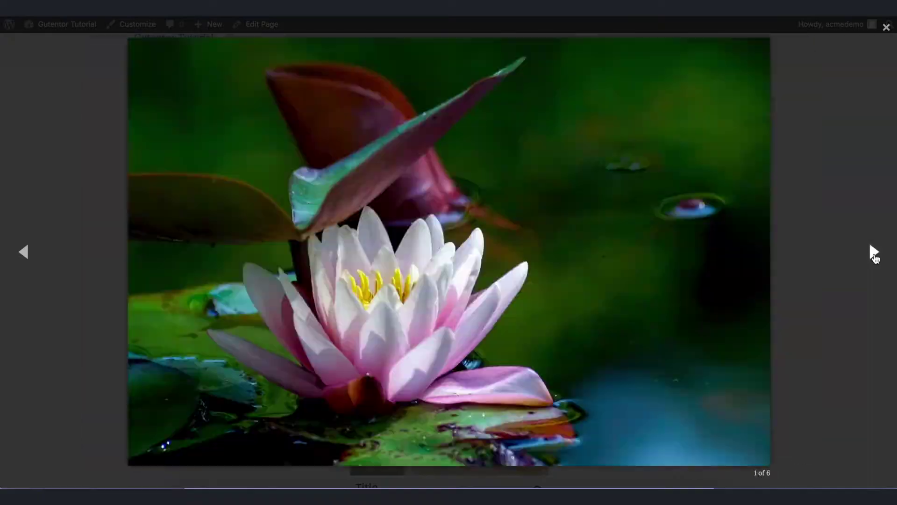
{"action": "left_click", "coordinate": [886, 28]}
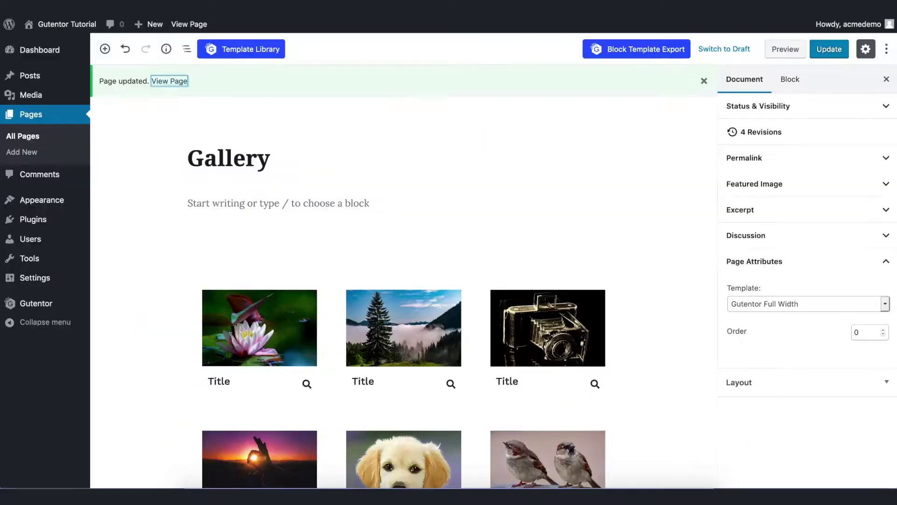
{"action": "left_click", "coordinate": [793, 87]}
Enable the Gallery Box's block title and replace the placeholder with 'Our Gallery'.
{"action": "left_click", "coordinate": [787, 192]}
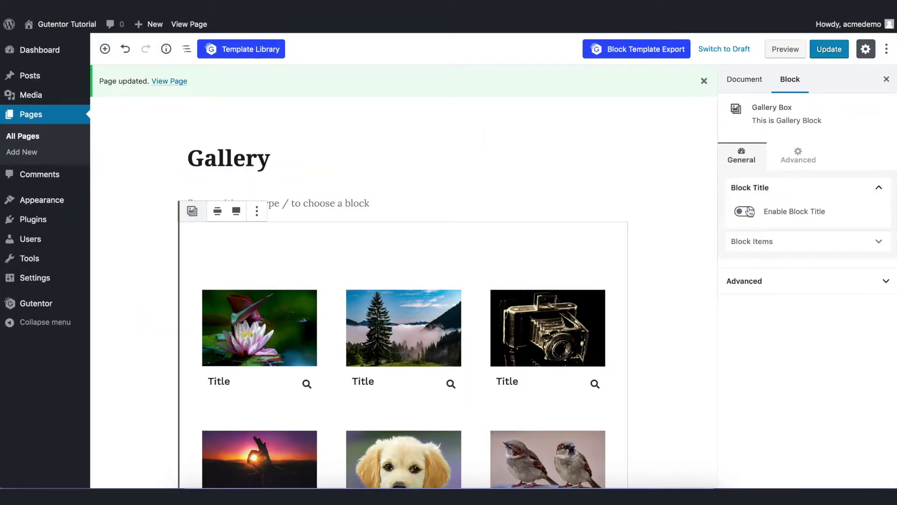
{"action": "left_click", "coordinate": [746, 213]}
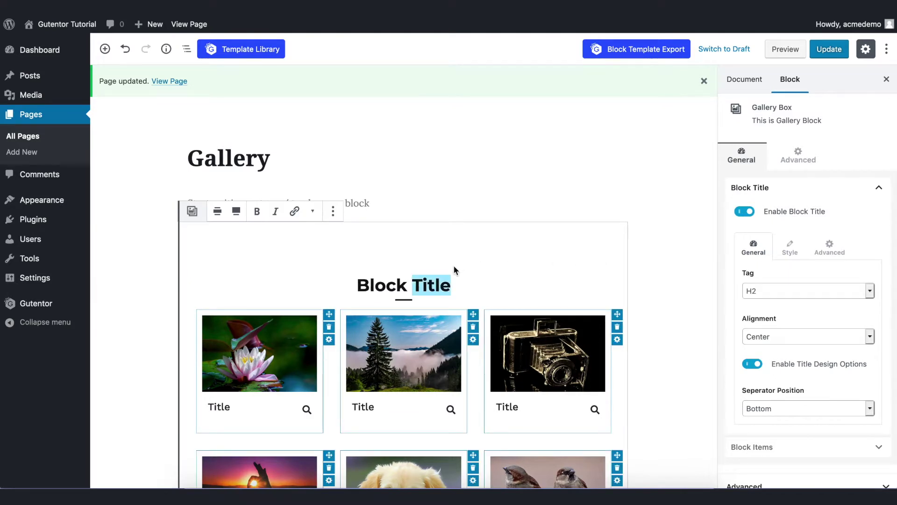
{"action": "key", "text": "ctrl+a"}
{"action": "type", "text": "Our Gallery"}
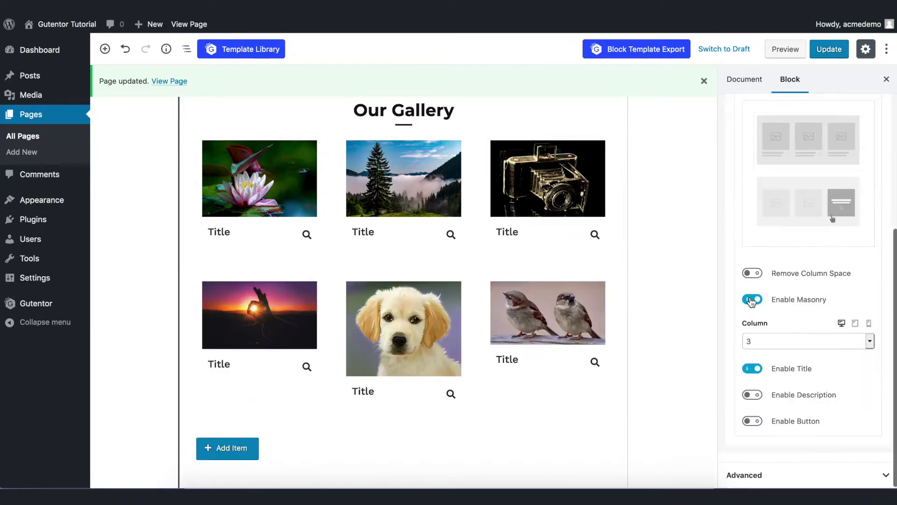
Try 4, 3 and 5 gallery columns, settling on 3 columns.
{"action": "left_click", "coordinate": [793, 335]}
{"action": "left_click", "coordinate": [803, 350]}
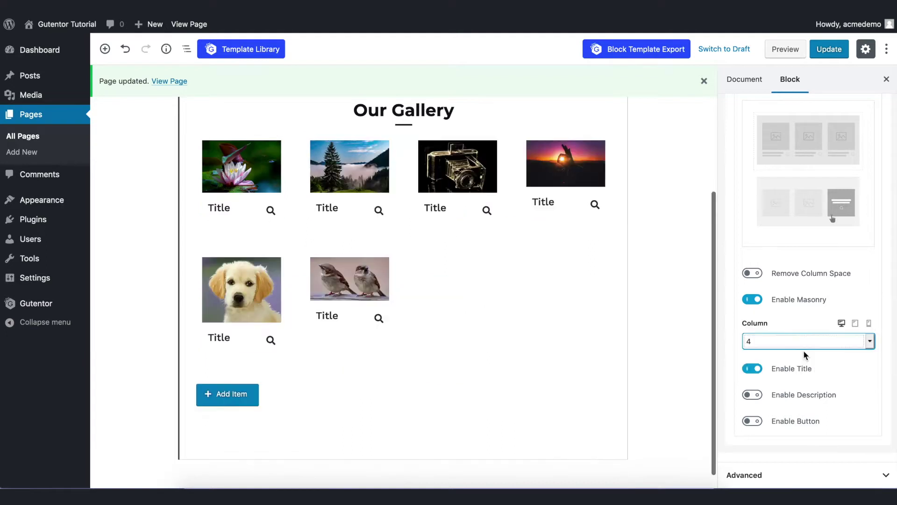
{"action": "left_click", "coordinate": [801, 345]}
{"action": "left_click", "coordinate": [795, 330]}
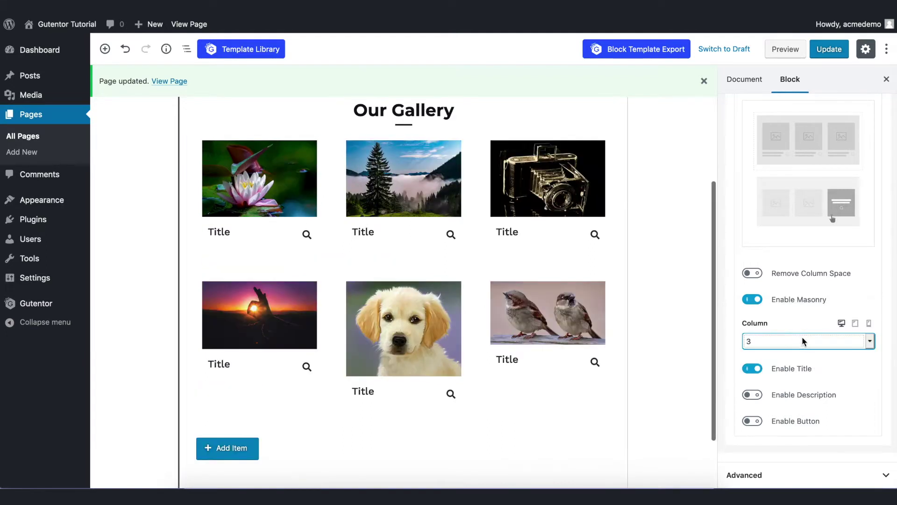
{"action": "left_click", "coordinate": [803, 339]}
{"action": "left_click", "coordinate": [801, 357]}
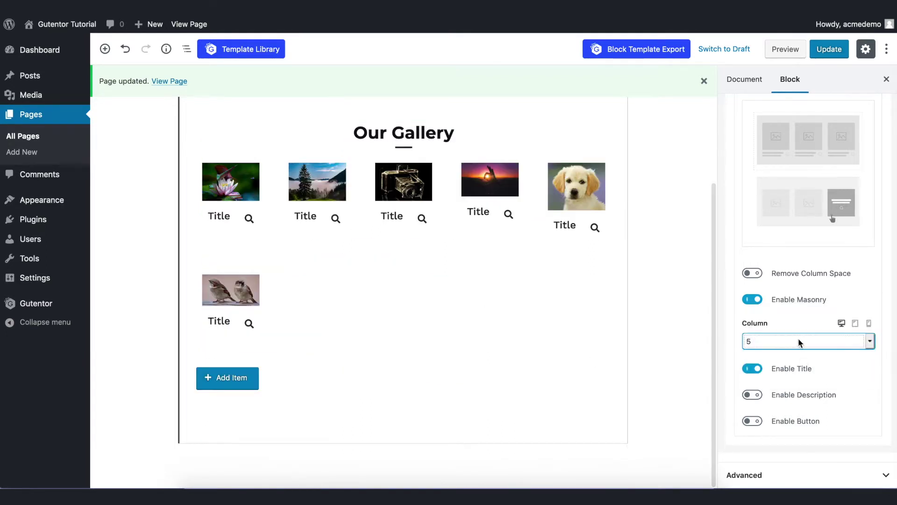
{"action": "left_click", "coordinate": [798, 339]}
{"action": "left_click", "coordinate": [790, 320]}
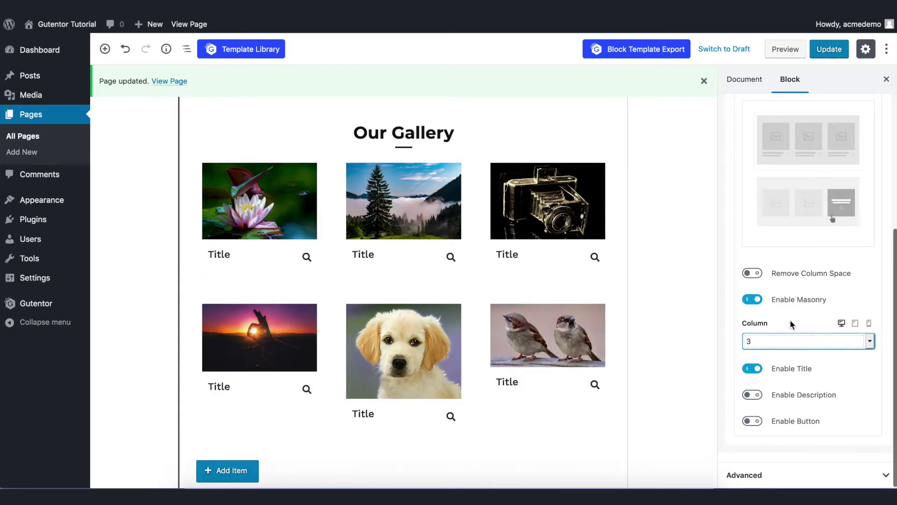
Toggle item descriptions and Read More buttons on and off, then show the Style settings.
{"action": "left_click", "coordinate": [751, 395]}
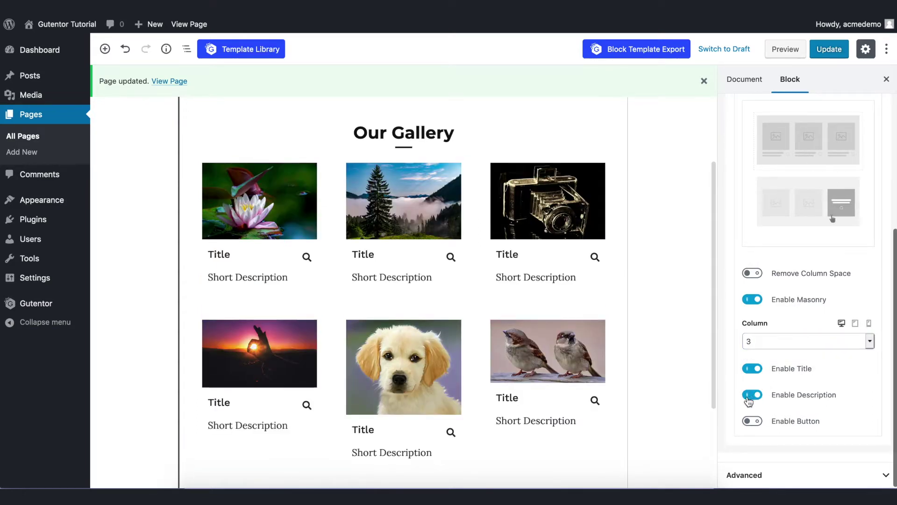
{"action": "left_click", "coordinate": [751, 395]}
{"action": "left_click", "coordinate": [751, 421]}
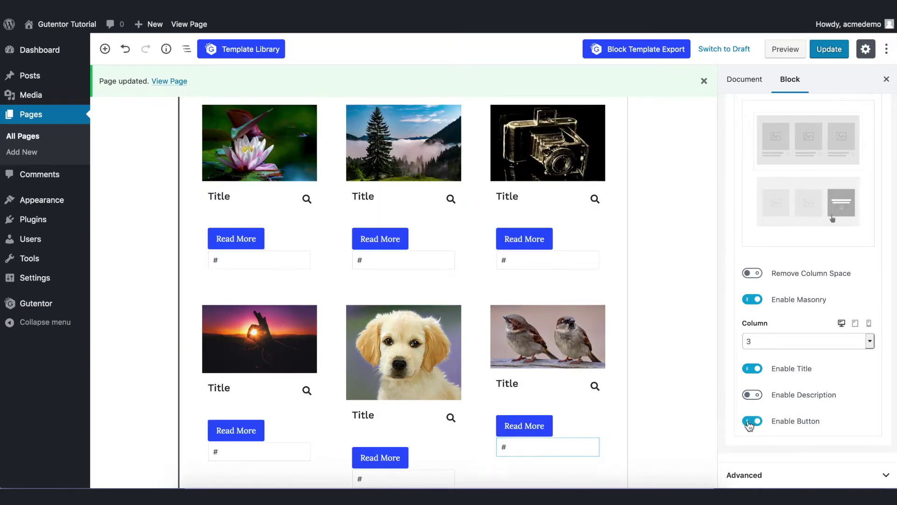
{"action": "left_click", "coordinate": [750, 420]}
{"action": "scroll", "coordinate": [794, 327], "scroll_direction": "up", "scroll_amount": 5}
{"action": "left_click", "coordinate": [807, 280]}
Adjust the Gallery Popup Icon size and set its Normal colour to blue (#248af0).
{"action": "left_click", "coordinate": [807, 279]}
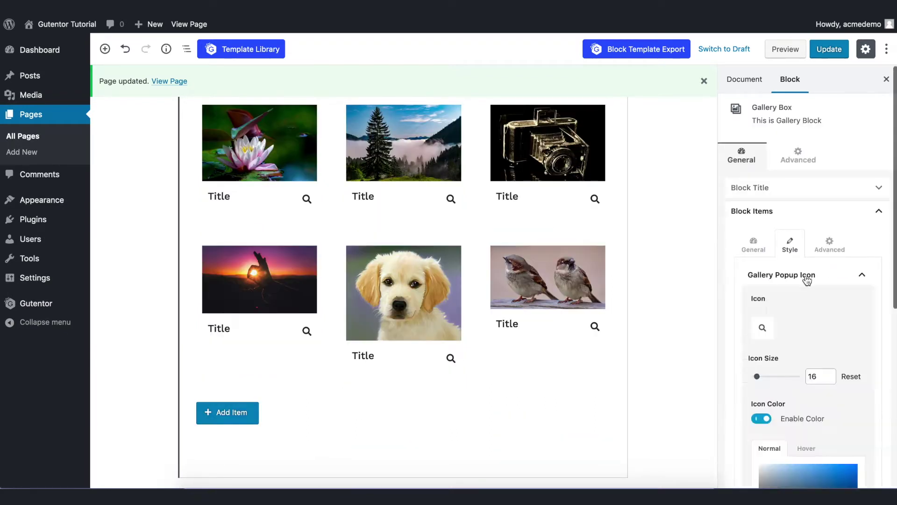
{"action": "left_click", "coordinate": [762, 329]}
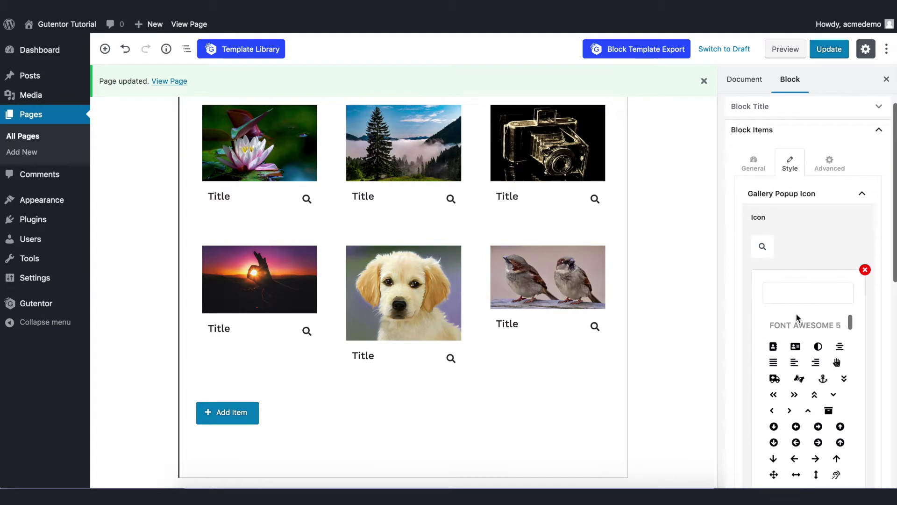
{"action": "left_click", "coordinate": [865, 270]}
{"action": "left_click_drag", "start_coordinate": [762, 294], "coordinate": [753, 296]}
{"action": "scroll", "coordinate": [775, 311], "scroll_direction": "down", "scroll_amount": 2}
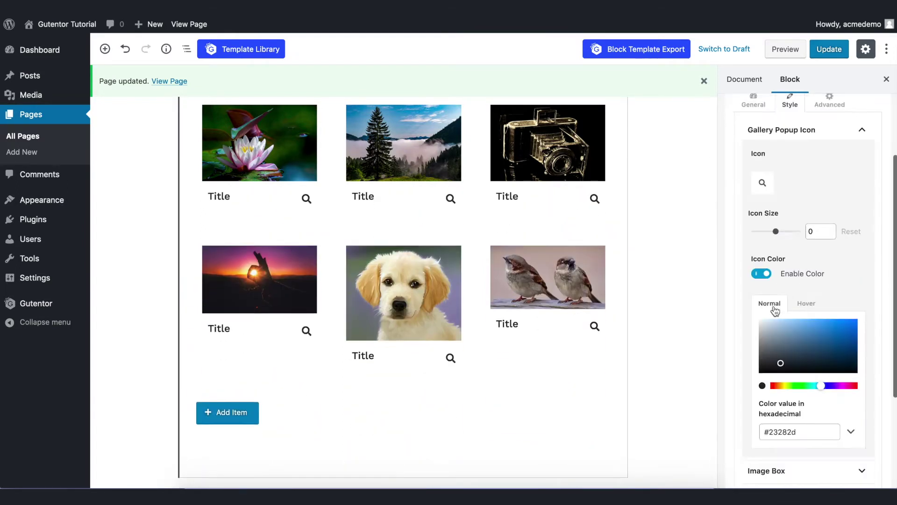
{"action": "left_click_drag", "start_coordinate": [798, 341], "coordinate": [841, 322]}
{"action": "left_click", "coordinate": [792, 334]}
{"action": "scroll", "coordinate": [777, 293], "scroll_direction": "down", "scroll_amount": 3}
{"action": "left_click", "coordinate": [765, 277]}
{"action": "left_click", "coordinate": [839, 333]}
{"action": "left_click", "coordinate": [850, 332]}
{"action": "left_click_drag", "start_coordinate": [808, 397], "coordinate": [828, 395]}
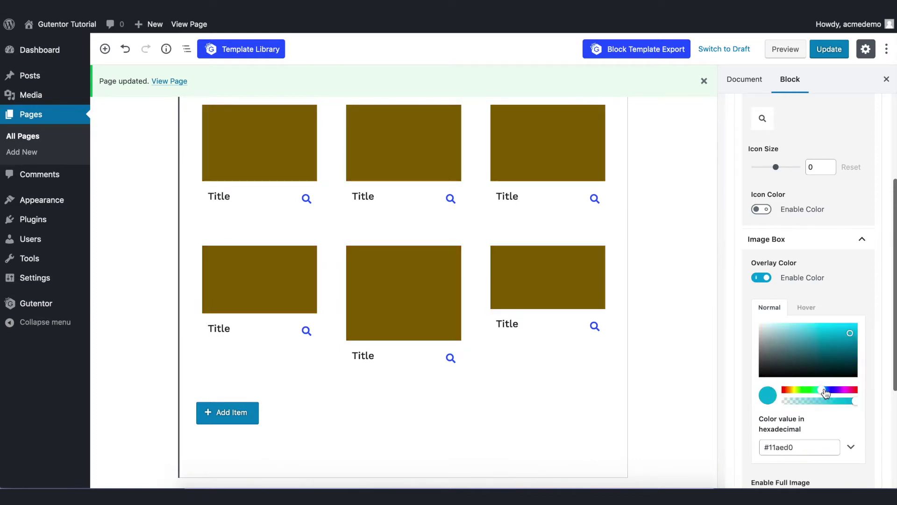
{"action": "left_click", "coordinate": [762, 279]}
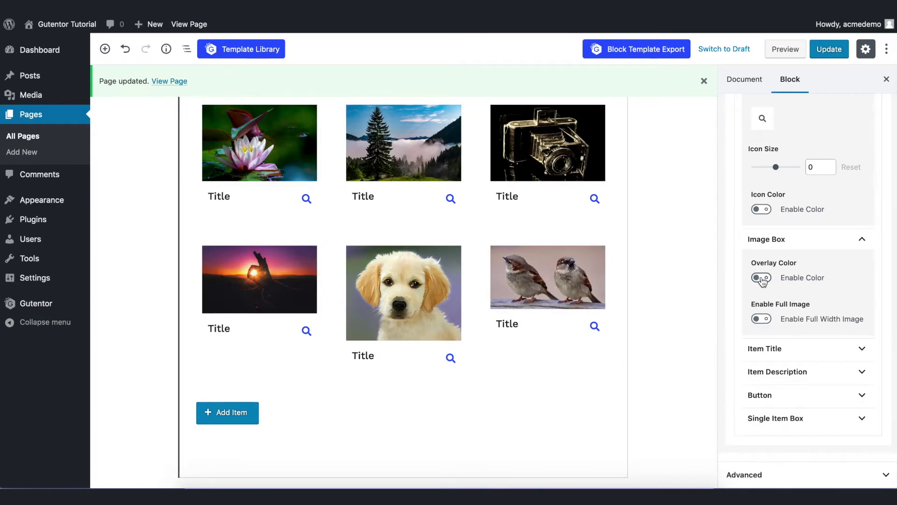
{"action": "left_click", "coordinate": [759, 320]}
{"action": "left_click", "coordinate": [762, 319]}
{"action": "left_click", "coordinate": [800, 373]}
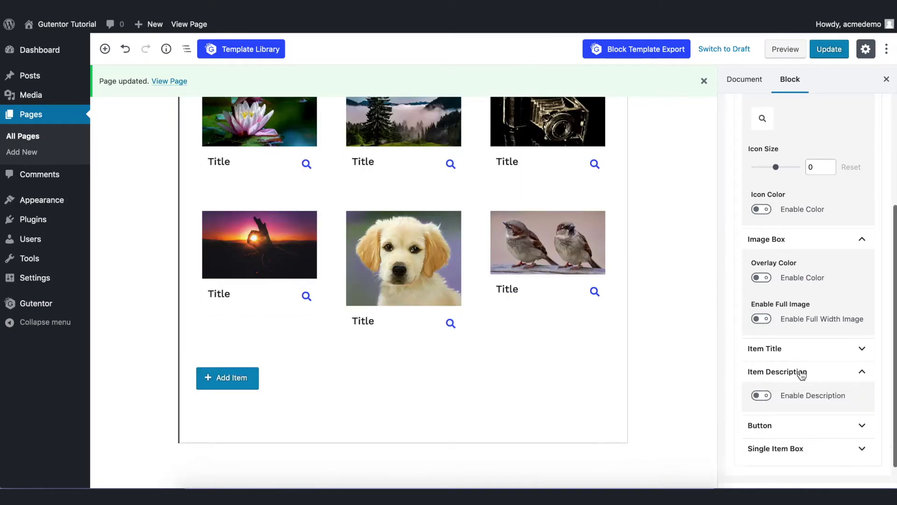
{"action": "left_click", "coordinate": [763, 397]}
{"action": "left_click", "coordinate": [762, 397]}
{"action": "left_click", "coordinate": [762, 397]}
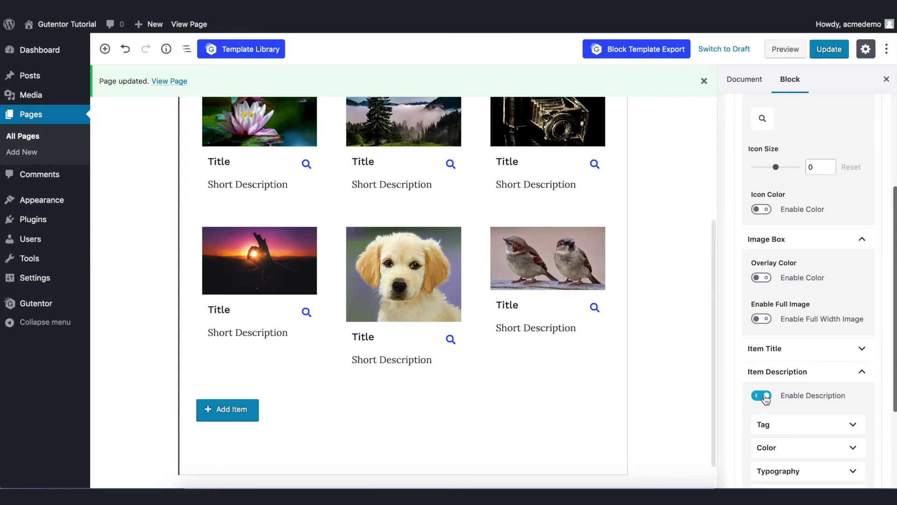
{"action": "left_click", "coordinate": [758, 397]}
{"action": "left_click", "coordinate": [758, 397]}
{"action": "left_click", "coordinate": [759, 397]}
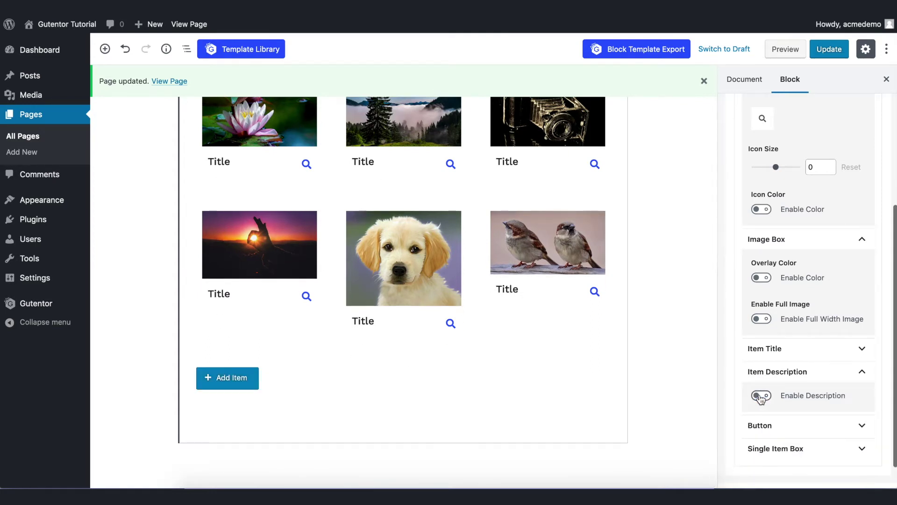
{"action": "left_click", "coordinate": [761, 397]}
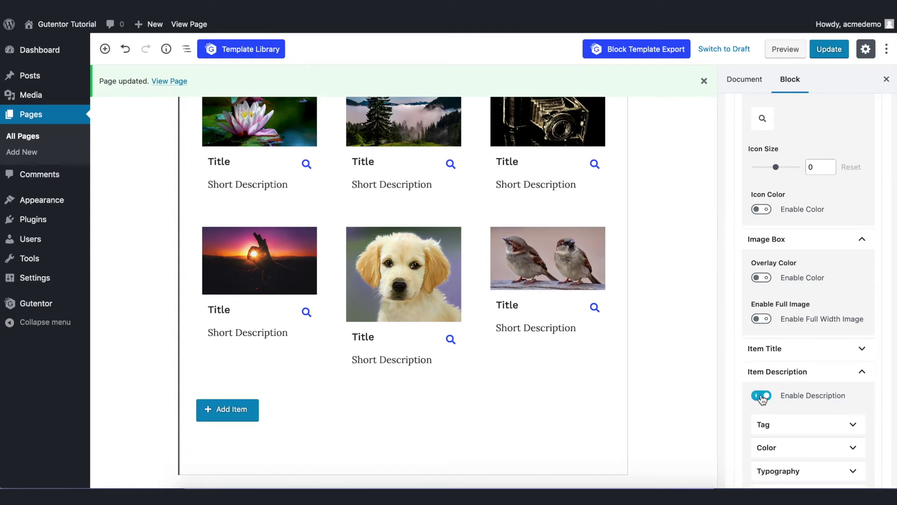
{"action": "left_click", "coordinate": [762, 396]}
{"action": "scroll", "coordinate": [765, 411], "scroll_direction": "down", "scroll_amount": 1}
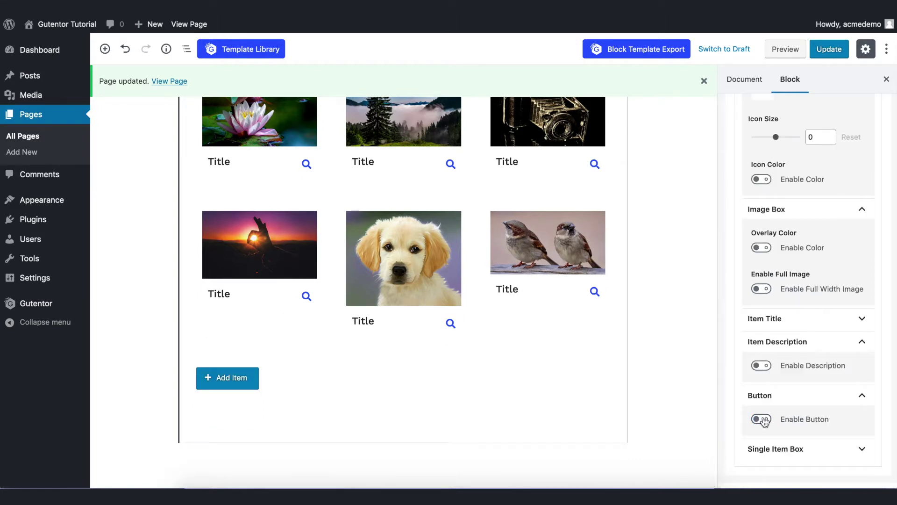
{"action": "left_click", "coordinate": [790, 448]}
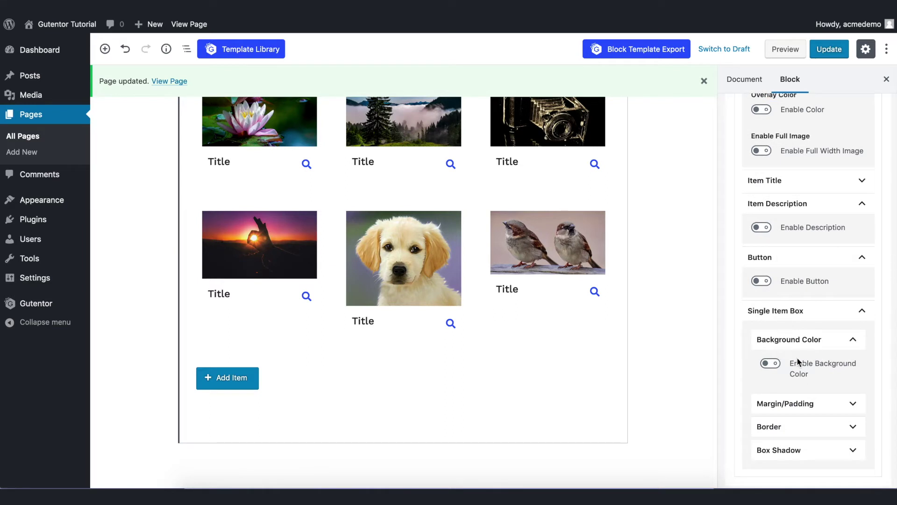
{"action": "left_click", "coordinate": [778, 370]}
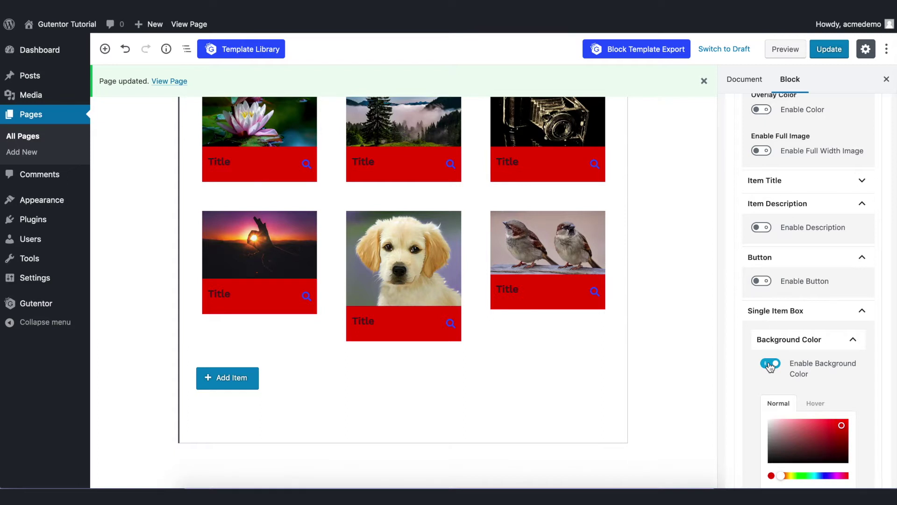
{"action": "left_click", "coordinate": [770, 364]}
{"action": "scroll", "coordinate": [771, 364], "scroll_direction": "down", "scroll_amount": 1}
{"action": "scroll", "coordinate": [827, 261], "scroll_direction": "up", "scroll_amount": 10}
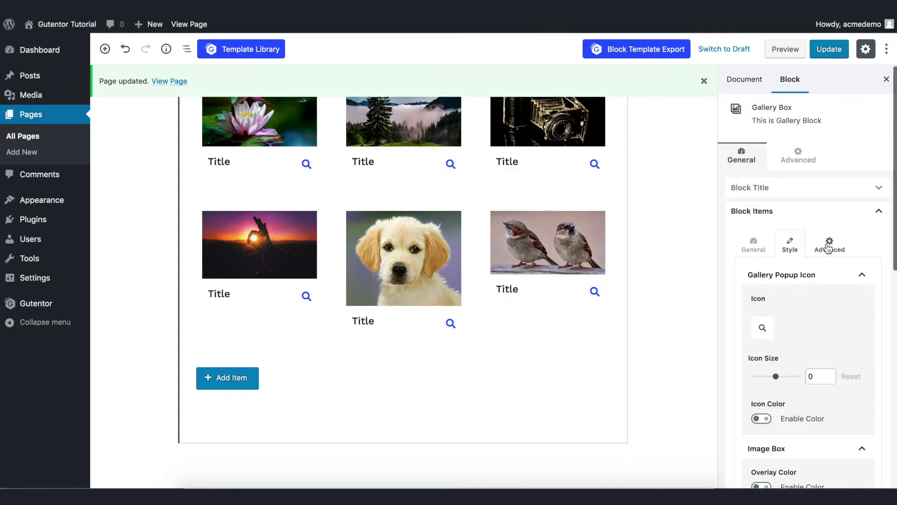
Show the gallery items' Advanced Margin/Padding settings.
{"action": "left_click", "coordinate": [828, 249]}
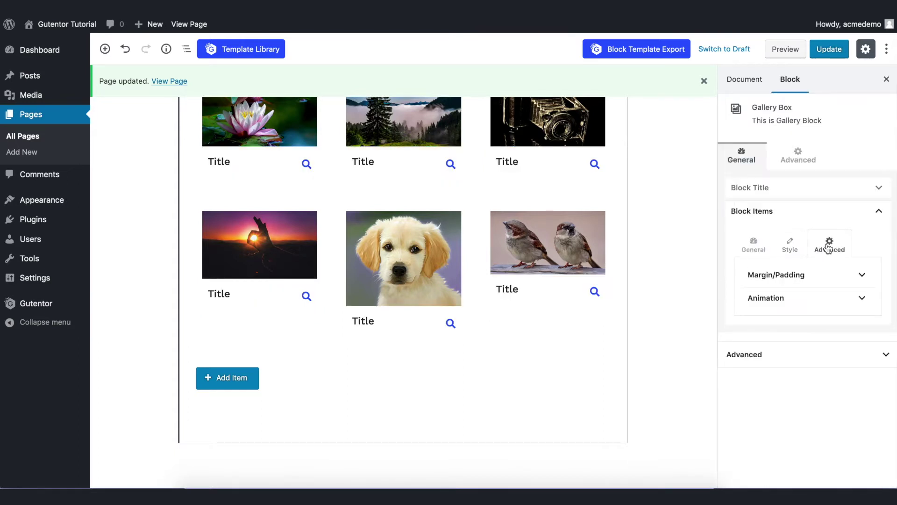
{"action": "left_click", "coordinate": [812, 278]}
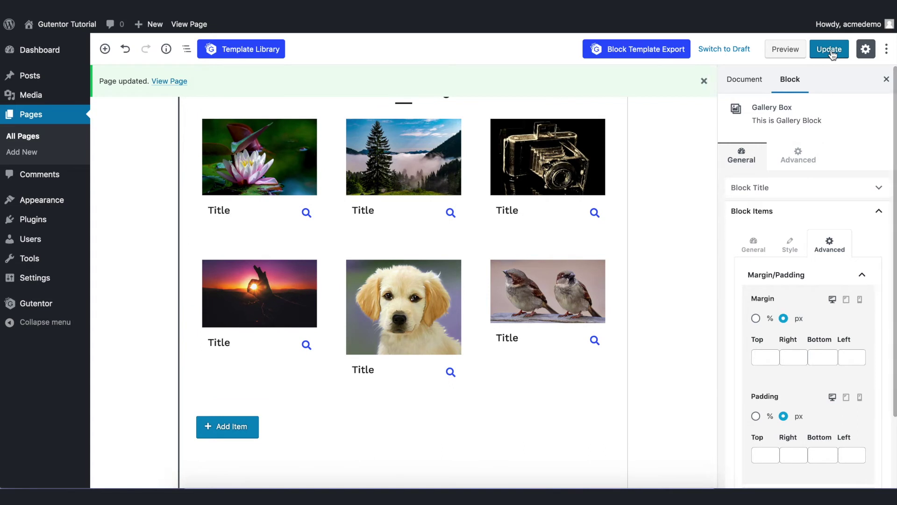
Caption the second item 'Image2', drag the camera and puppy items forward, and save.
{"action": "left_click", "coordinate": [218, 211]}
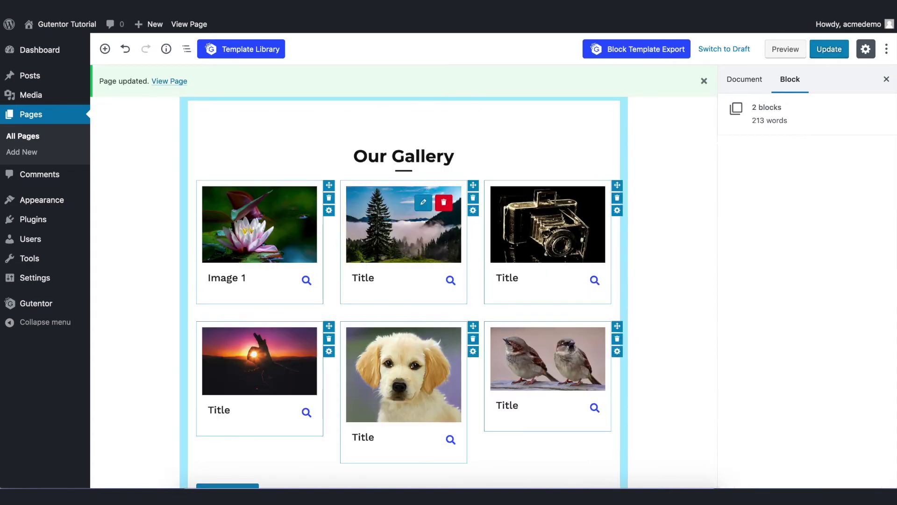
{"action": "type", "text": "Image2"}
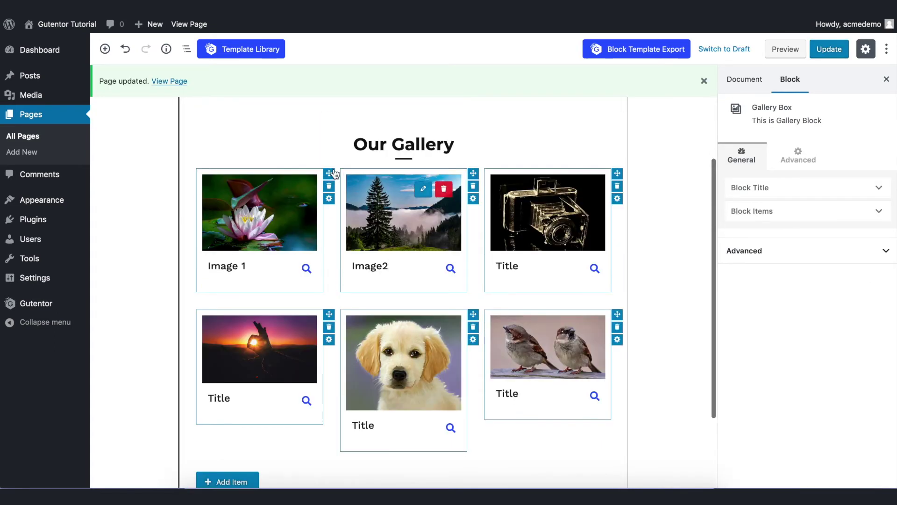
{"action": "left_click_drag", "start_coordinate": [329, 174], "coordinate": [473, 187]}
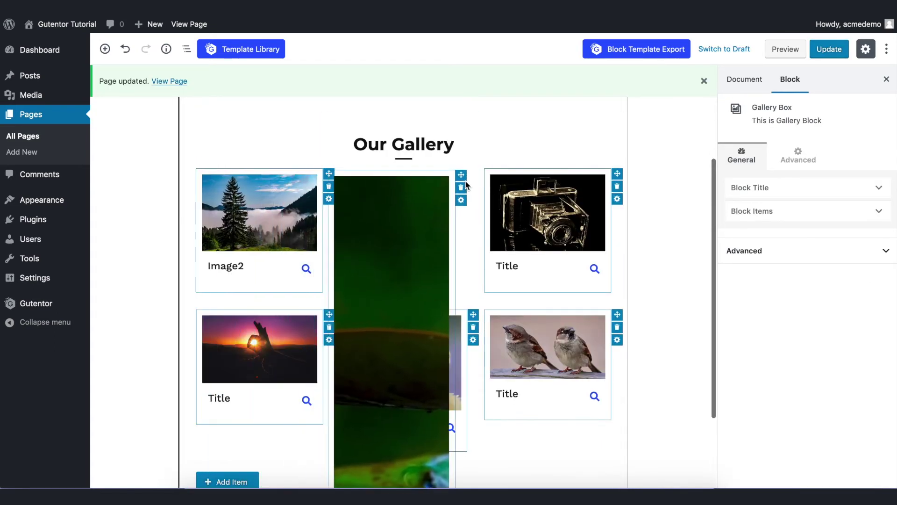
{"action": "left_click_drag", "start_coordinate": [618, 174], "coordinate": [430, 187]}
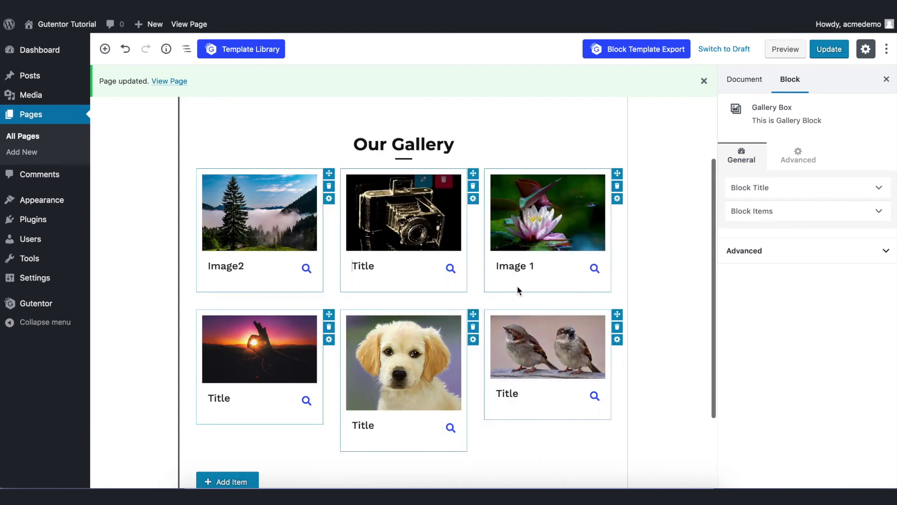
{"action": "left_click_drag", "start_coordinate": [478, 316], "coordinate": [608, 191]}
{"action": "scroll", "coordinate": [494, 252], "scroll_direction": "down", "scroll_amount": 1}
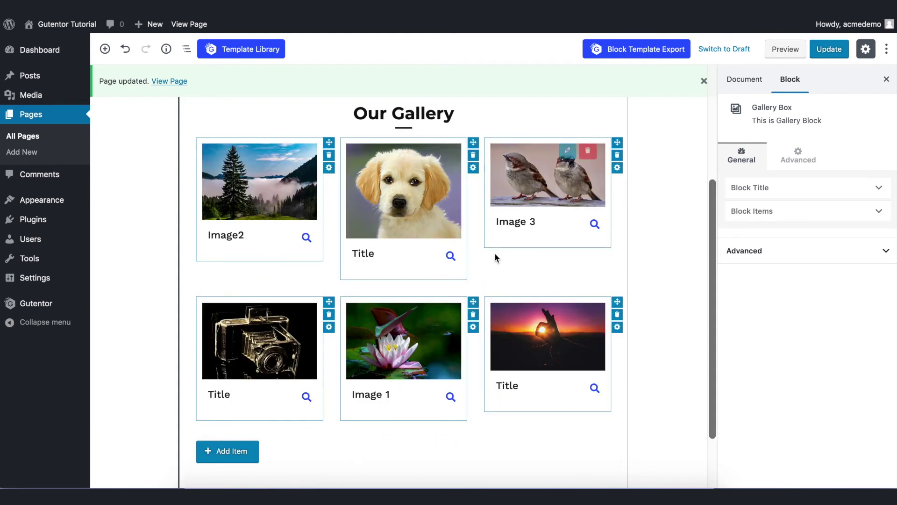
{"action": "left_click", "coordinate": [828, 50]}
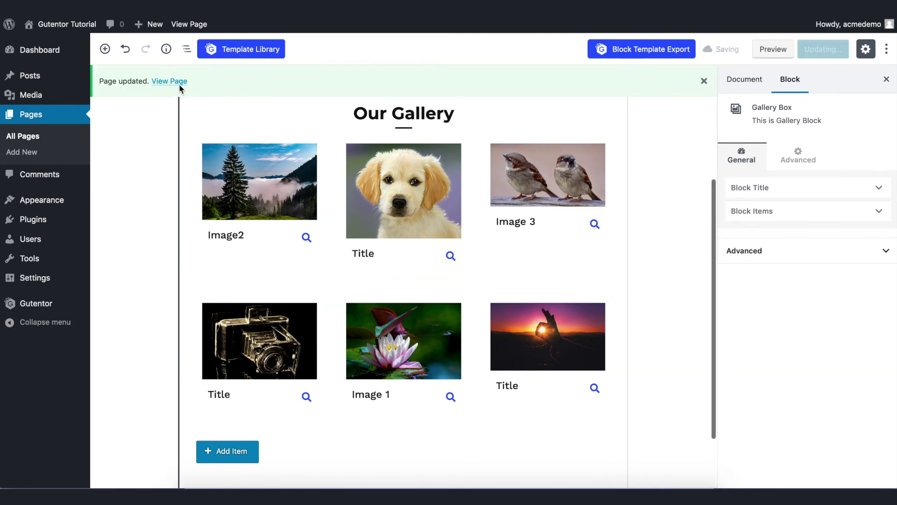
View the live Gallery page and scroll down the reordered, captioned gallery.
{"action": "right_click", "coordinate": [178, 83]}
{"action": "left_click", "coordinate": [179, 82]}
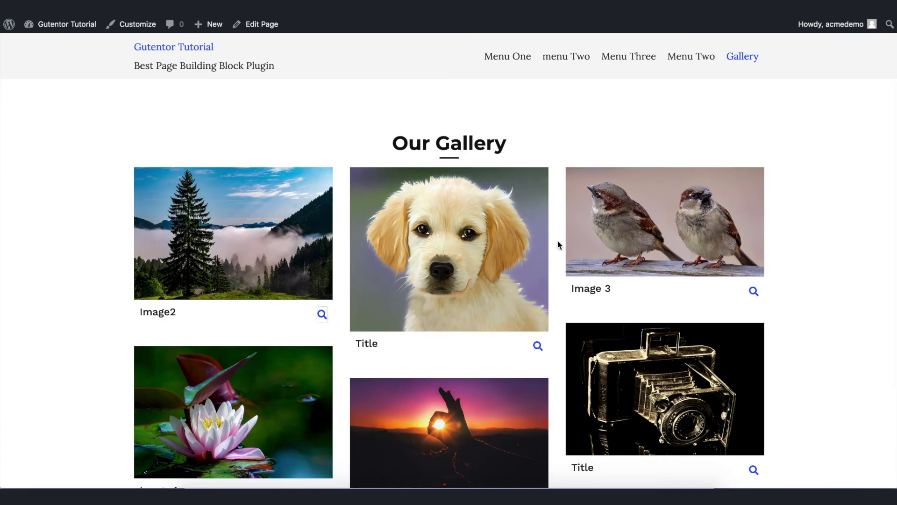
{"action": "scroll", "coordinate": [558, 244], "scroll_direction": "down", "scroll_amount": 3}
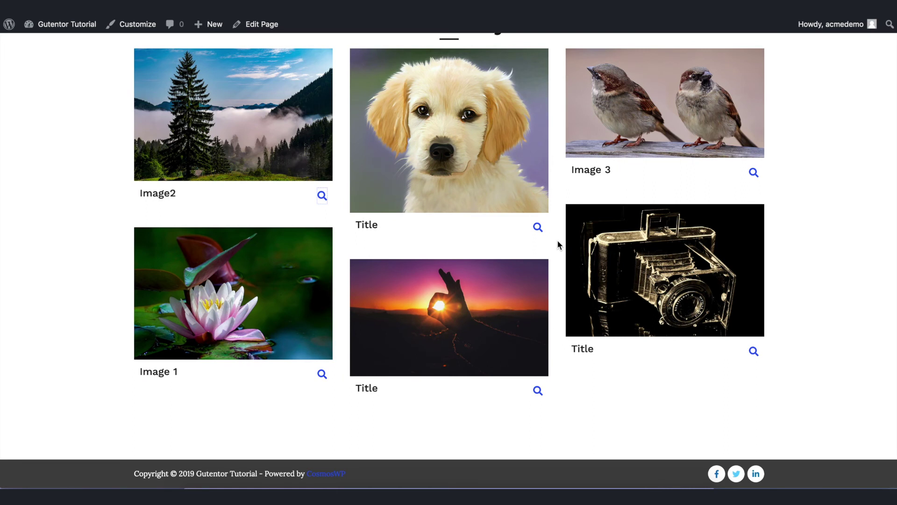